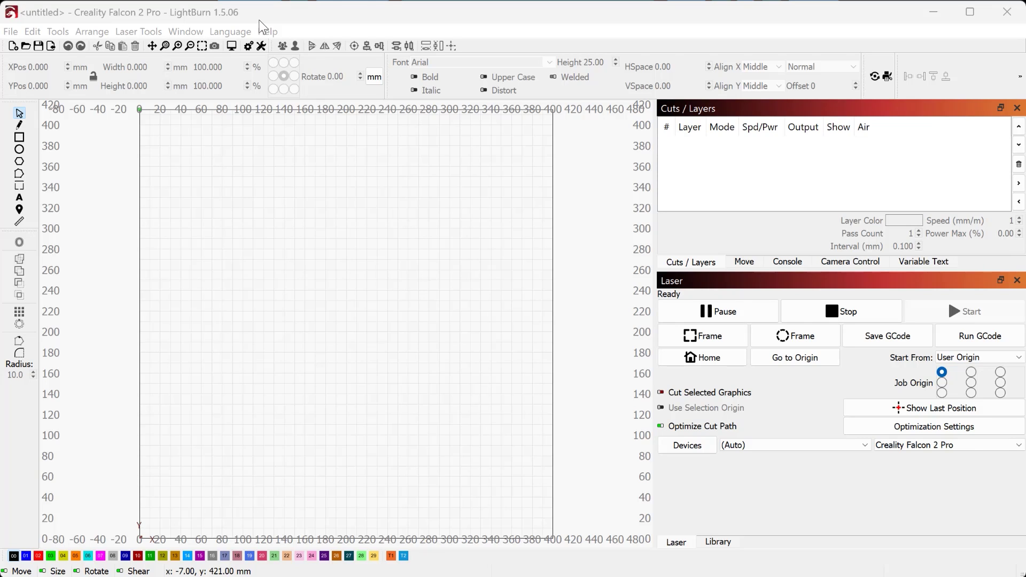
Launch the Material Test Generator from Laser Tools and move it left to expose the laser panel
left_click(256, 25)
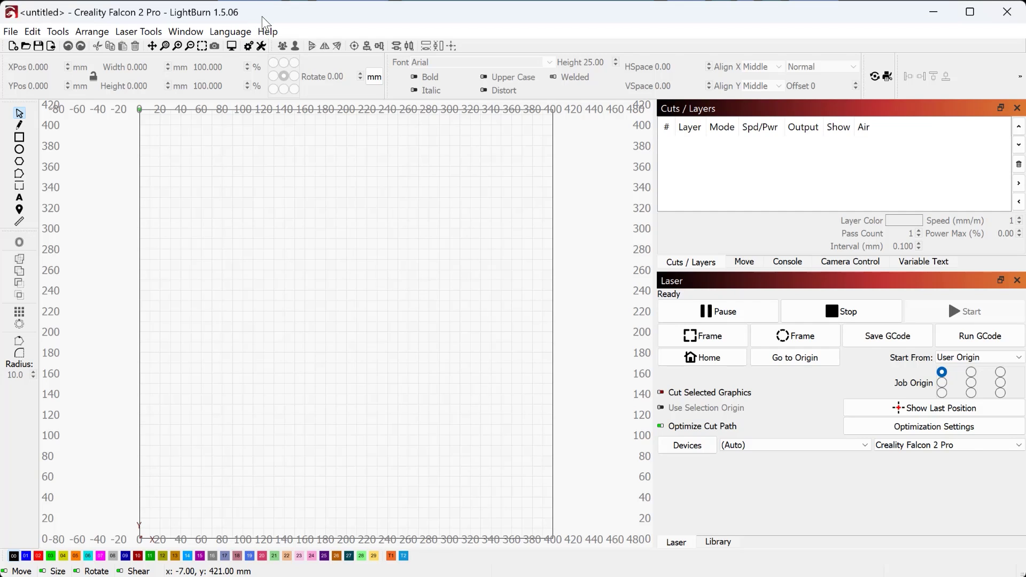
left_click(147, 31)
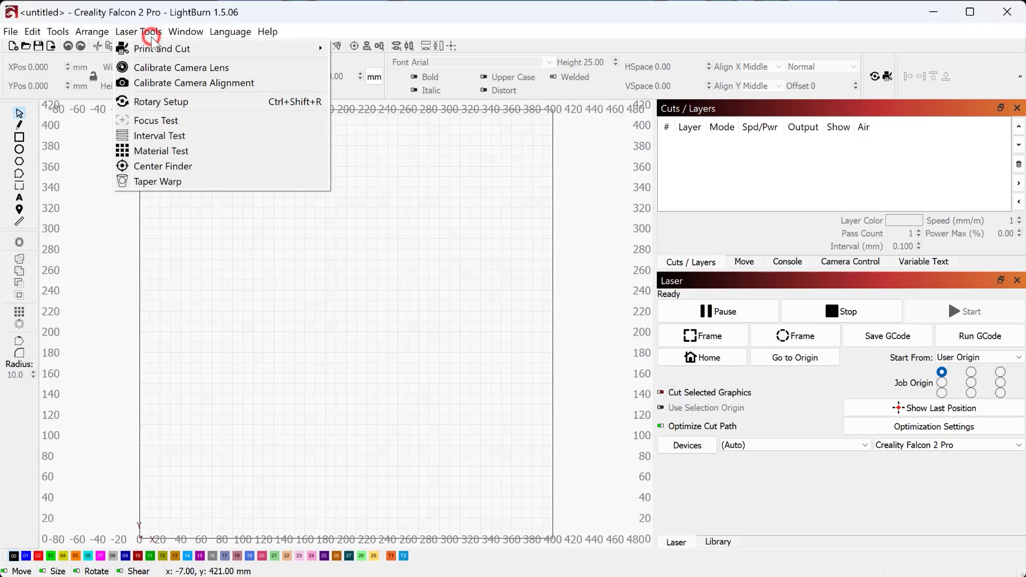
left_click(171, 152)
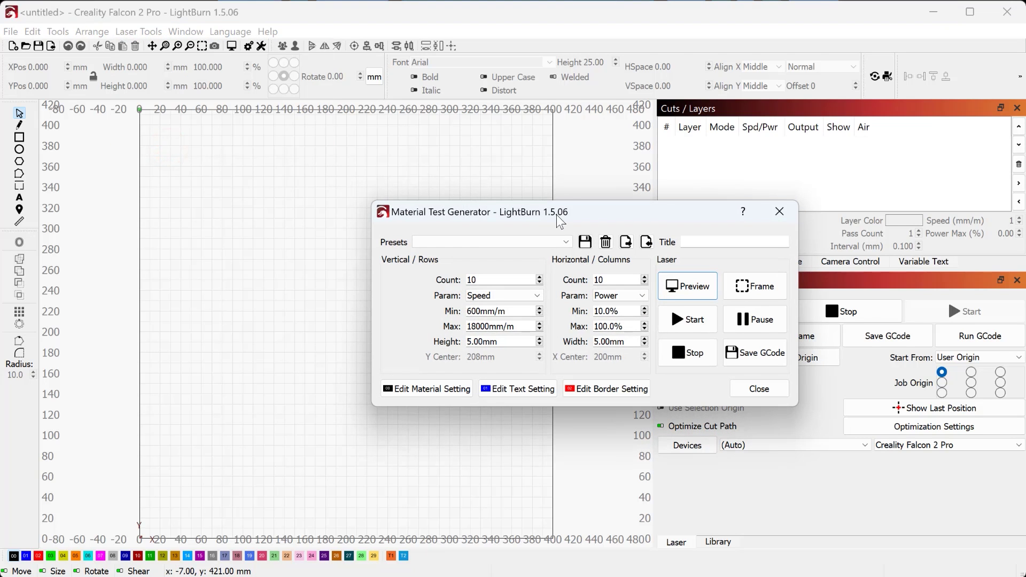
left_click_drag(578, 219, 391, 220)
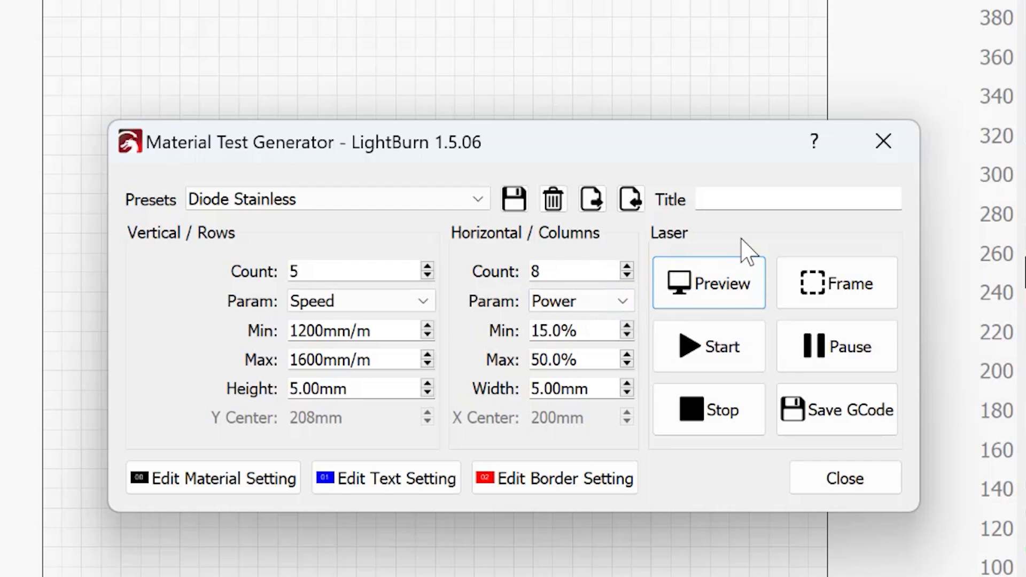
left_click(710, 283)
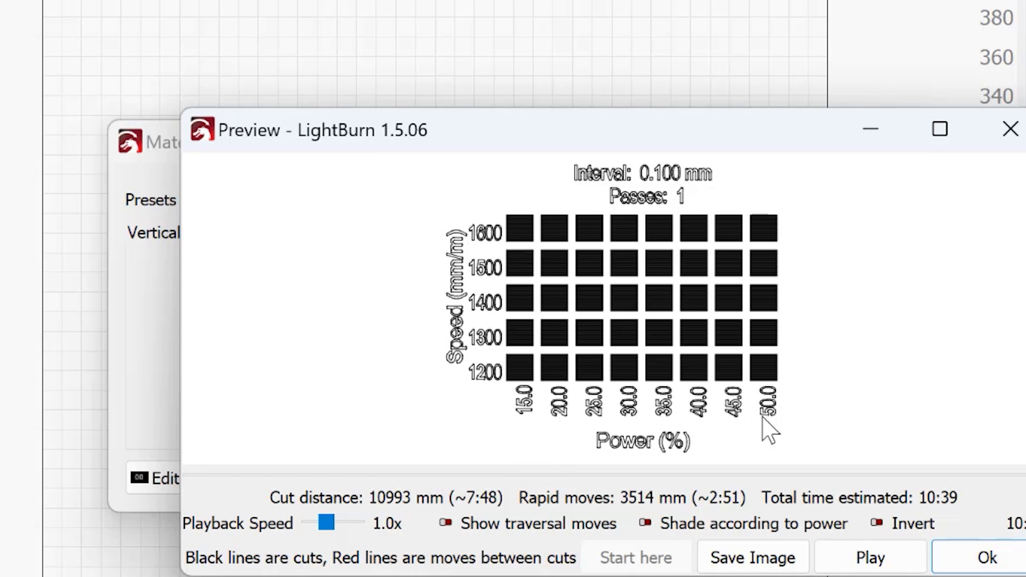
left_click(968, 550)
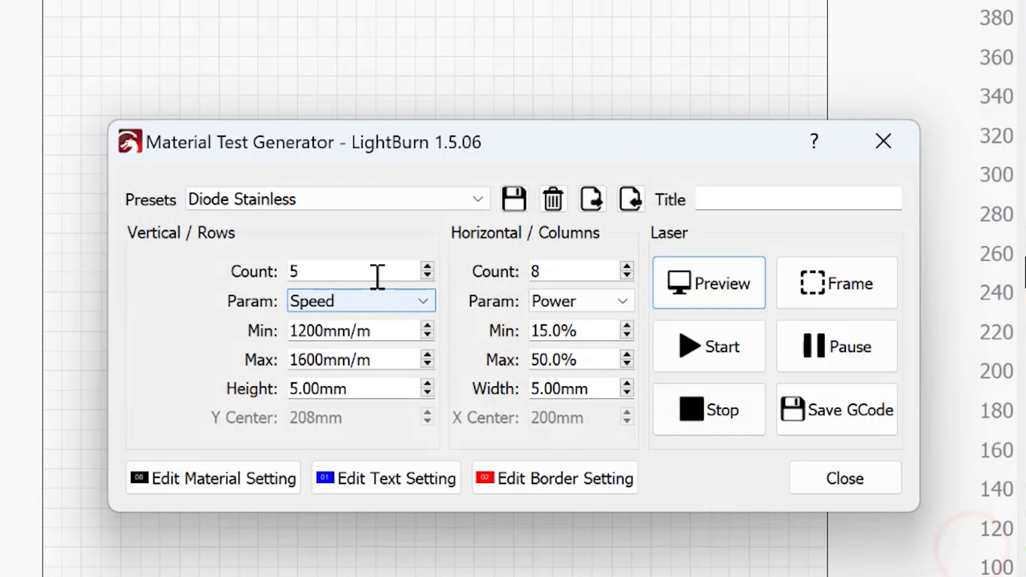
left_click(327, 266)
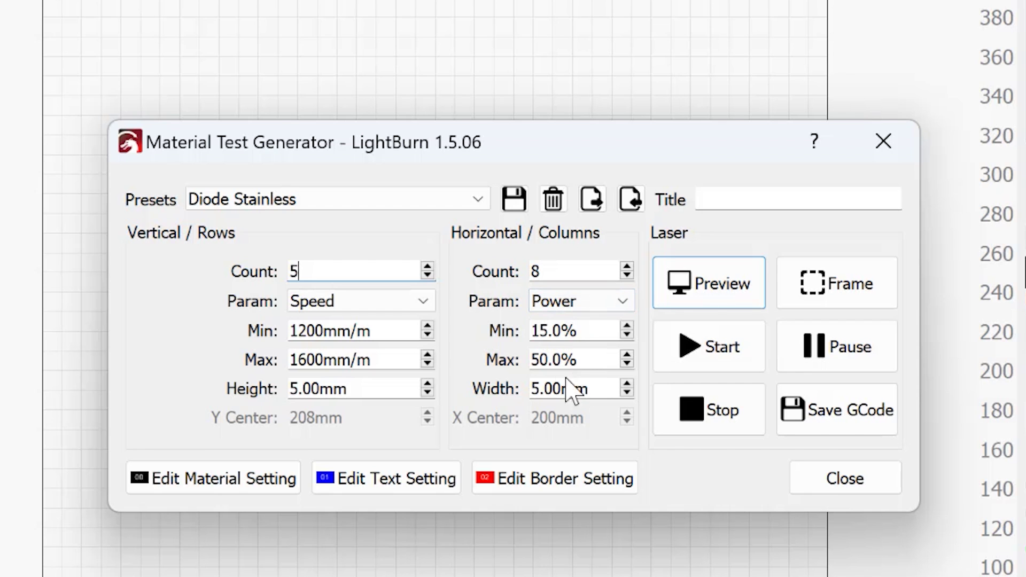
left_click(252, 477)
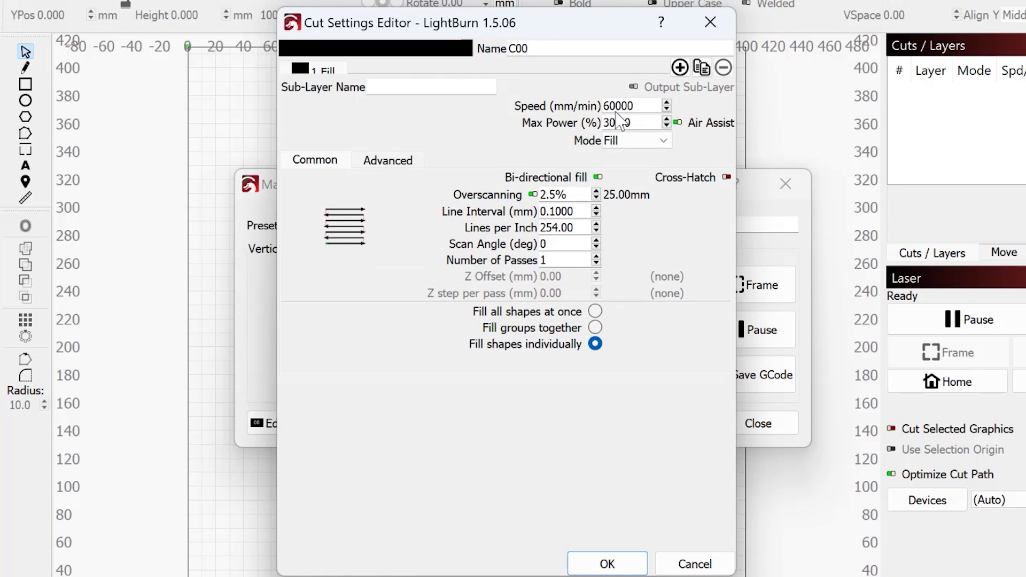
Keep material layer C00 in Fill mode at 60000 mm/min and 30% power, and confirm
left_click(629, 144)
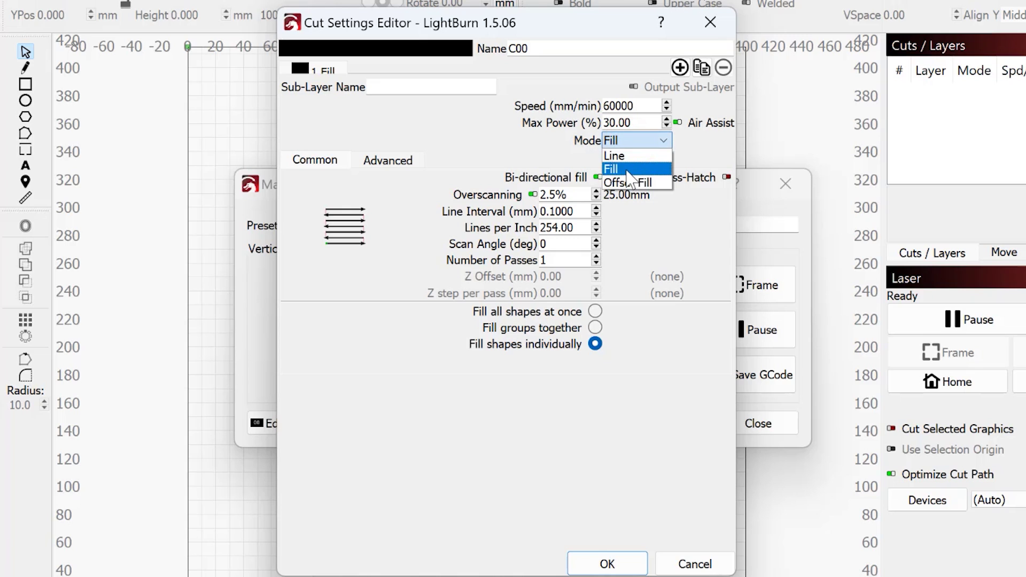
left_click(627, 175)
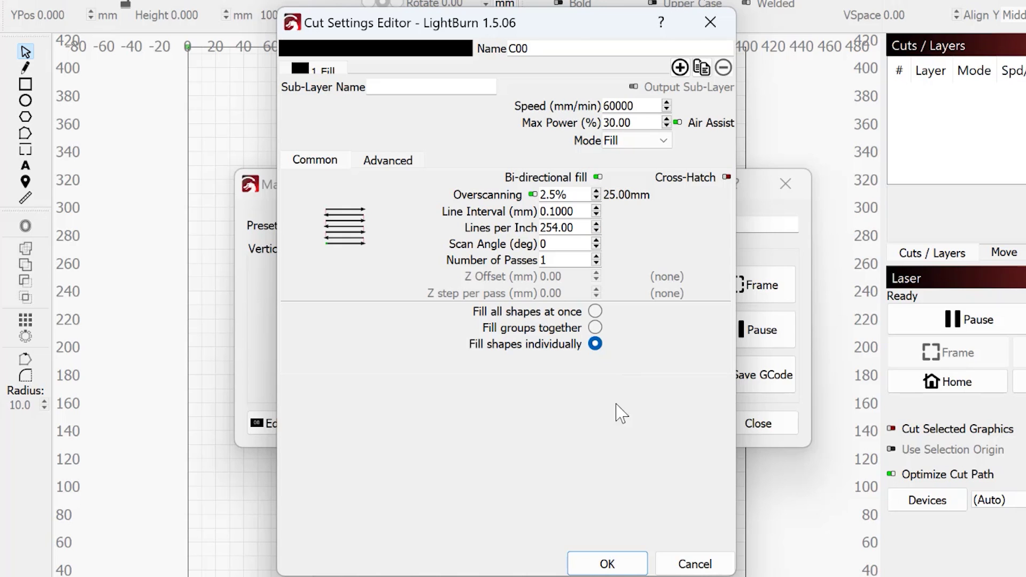
left_click(608, 564)
Review and accept text layer C01 (Line, 2000 mm/min, 15%) and border layer C02 (Line, 60000 mm/min, 20%)
left_click(434, 425)
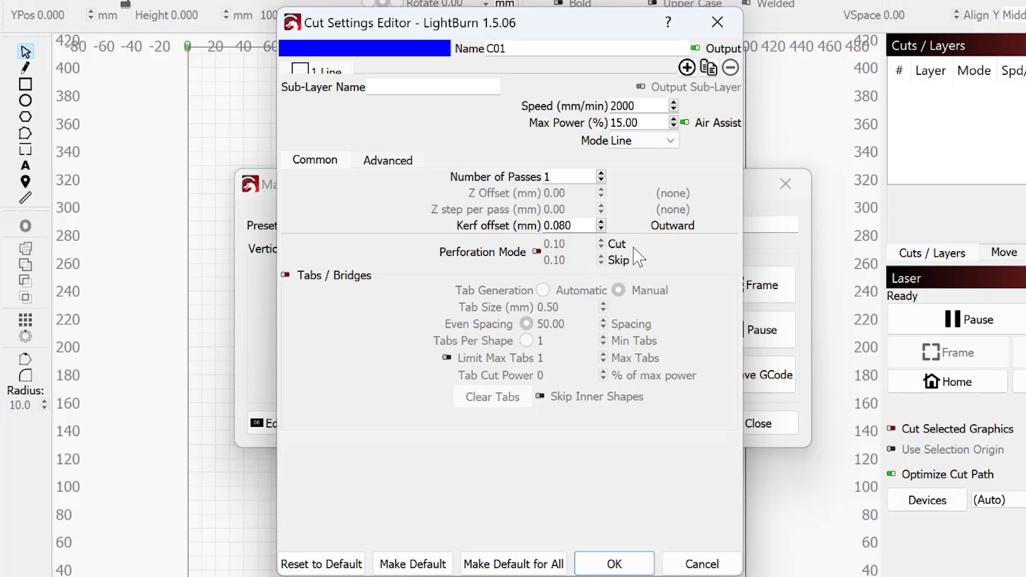
left_click(614, 559)
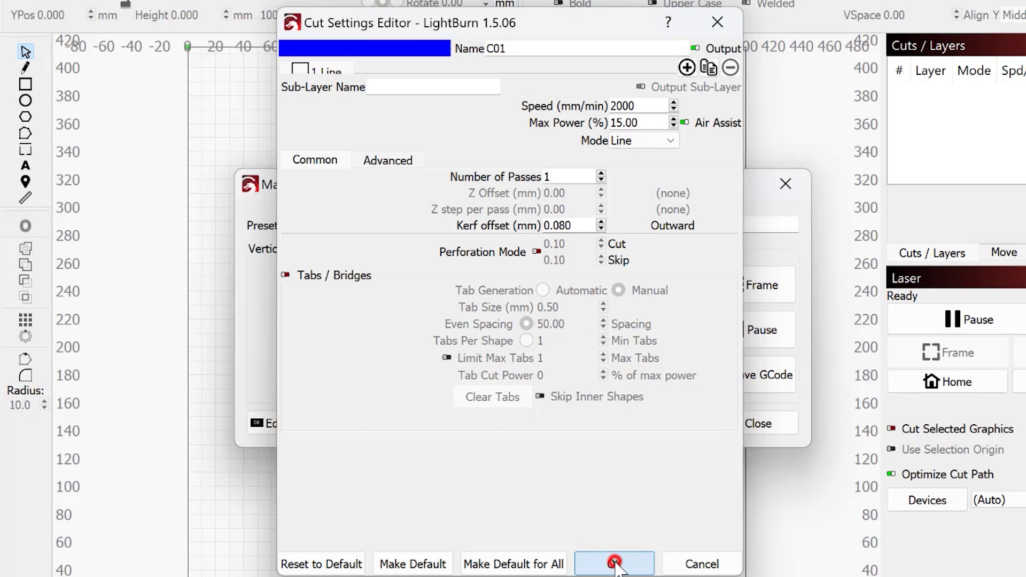
left_click(537, 428)
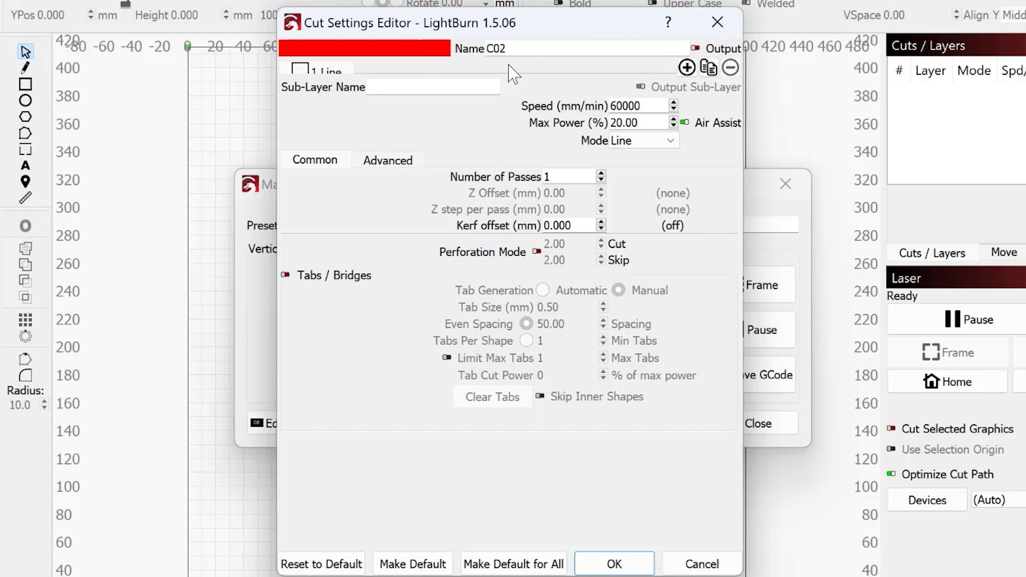
left_click(632, 567)
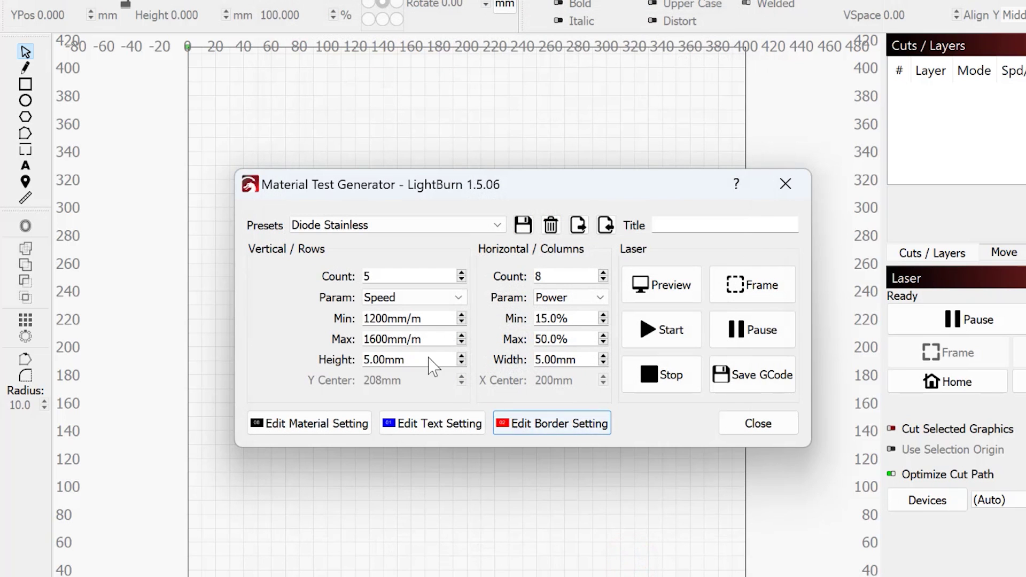
left_click(642, 291)
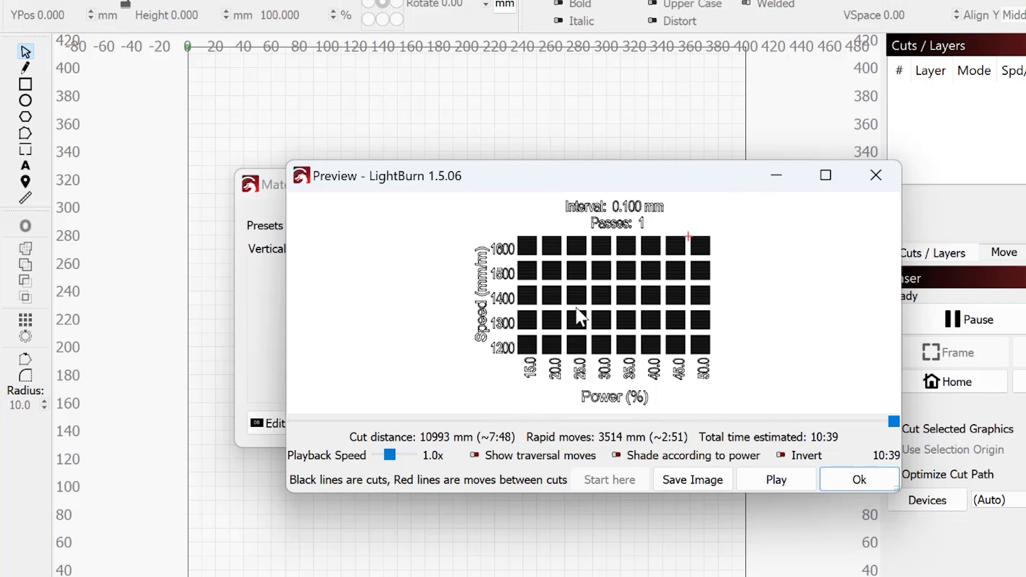
left_click(844, 479)
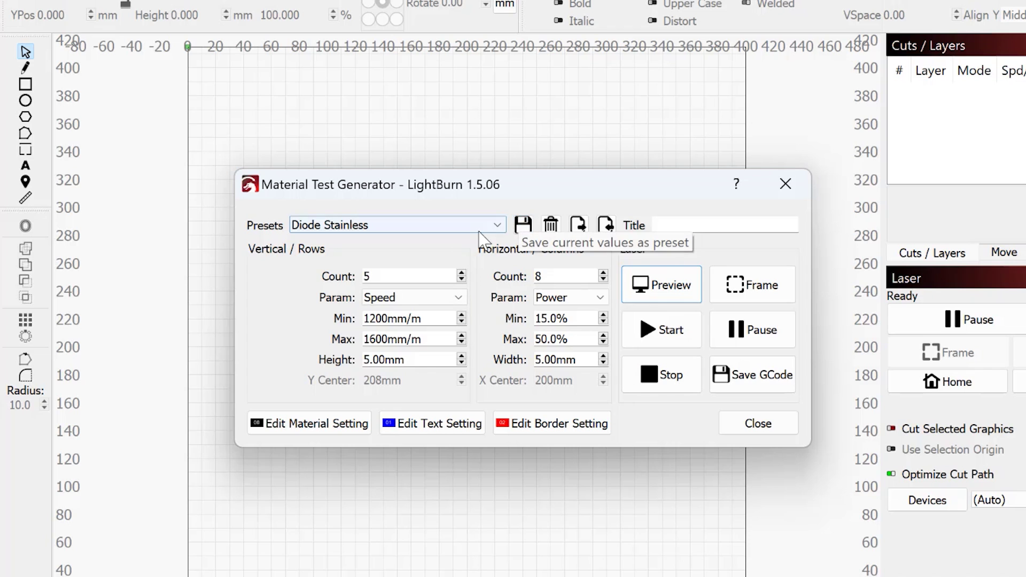
left_click(759, 428)
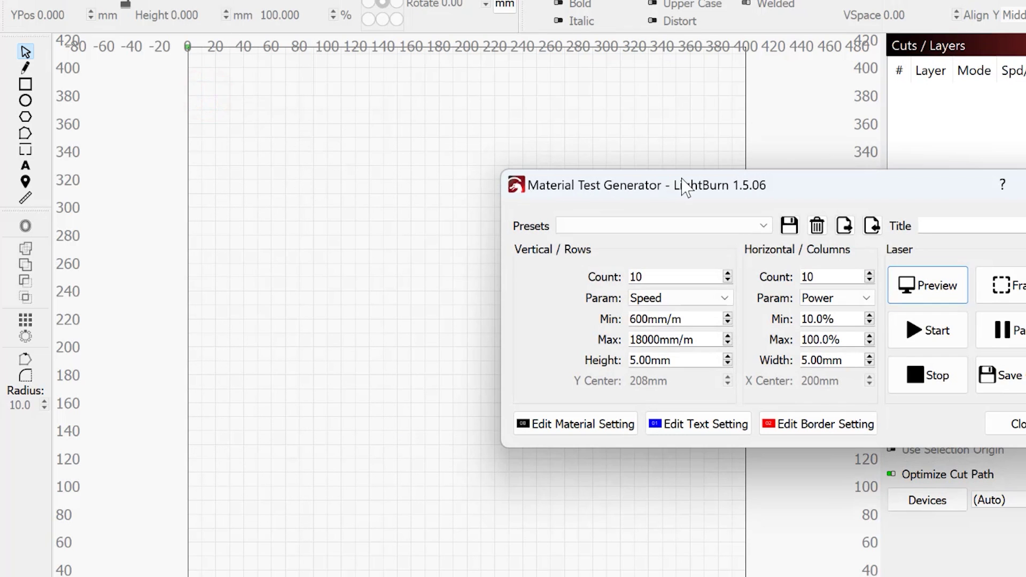
Centre the test generator, reload the Diode Stainless preset, then close the generator
left_click_drag(680, 184, 448, 196)
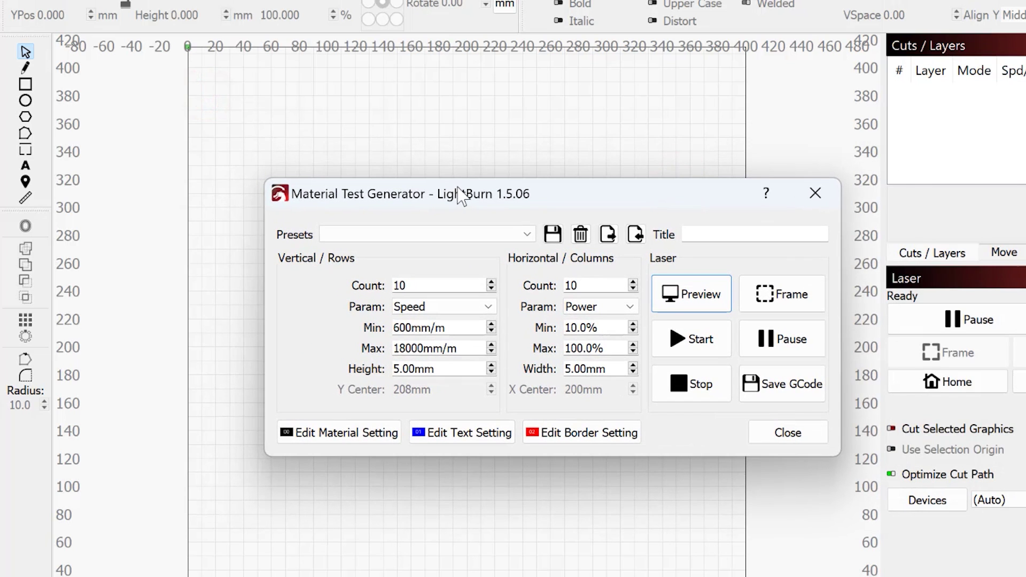
left_click(531, 233)
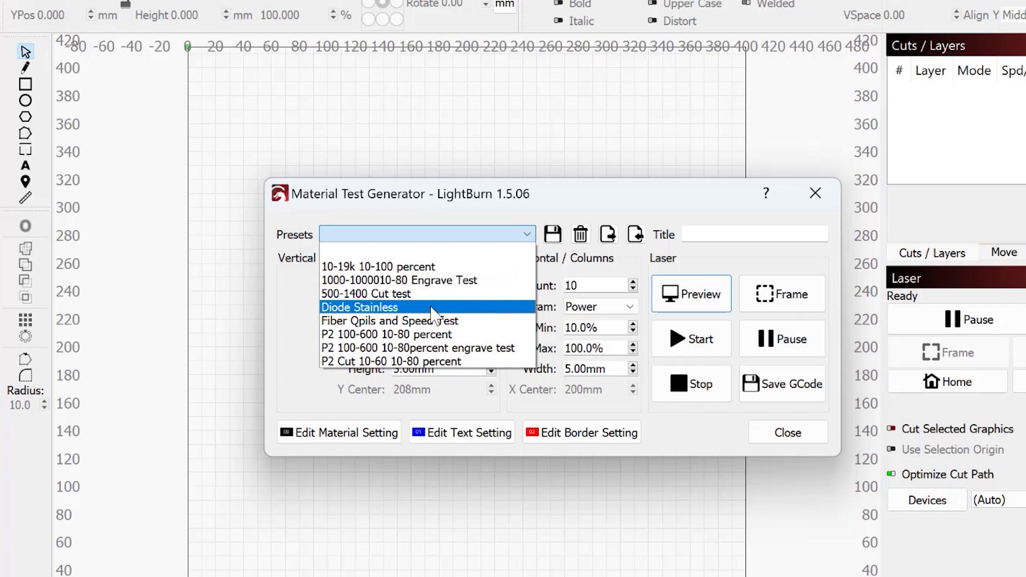
left_click(451, 307)
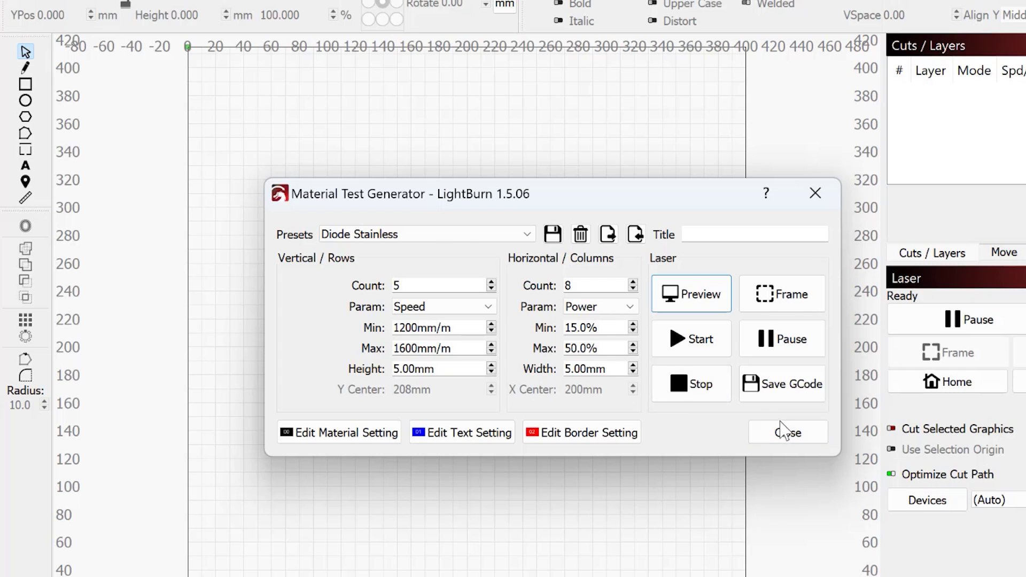
left_click(1003, 251)
left_click(772, 431)
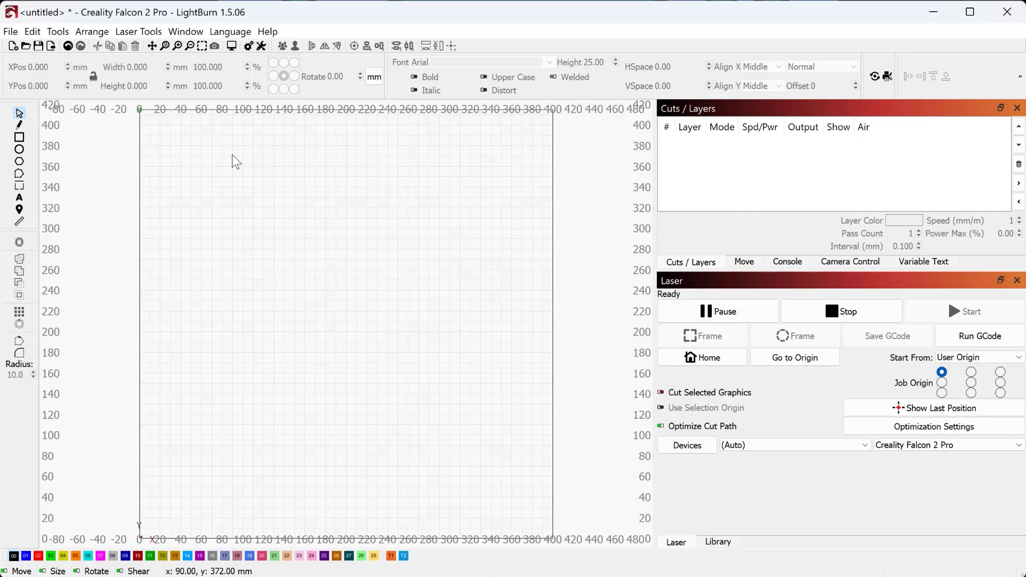
Reopen the Material Test Generator, load Diode Stainless, and preview the 5×8 speed/power grid
left_click(160, 36)
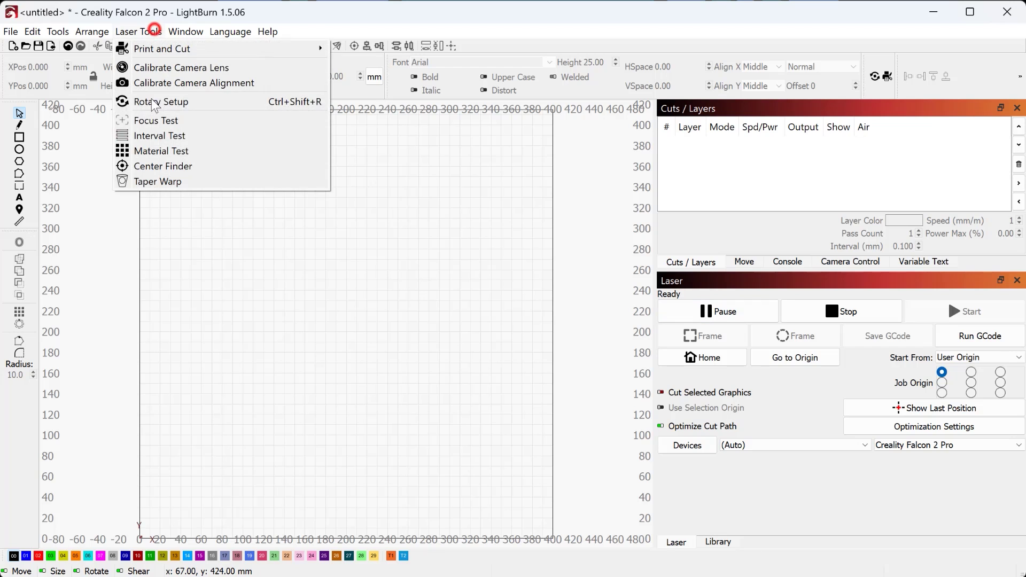
left_click(159, 153)
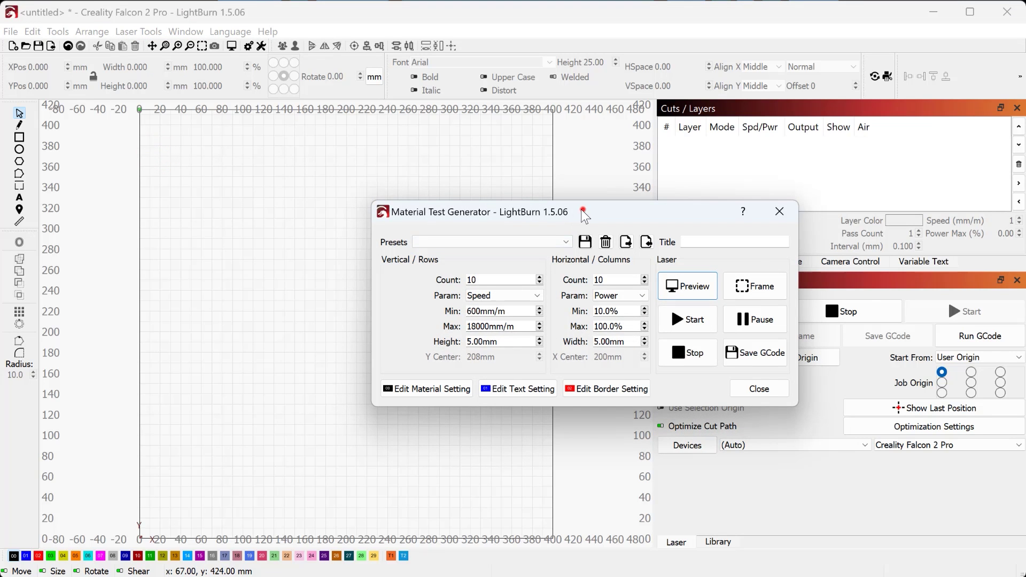
left_click_drag(582, 209, 358, 215)
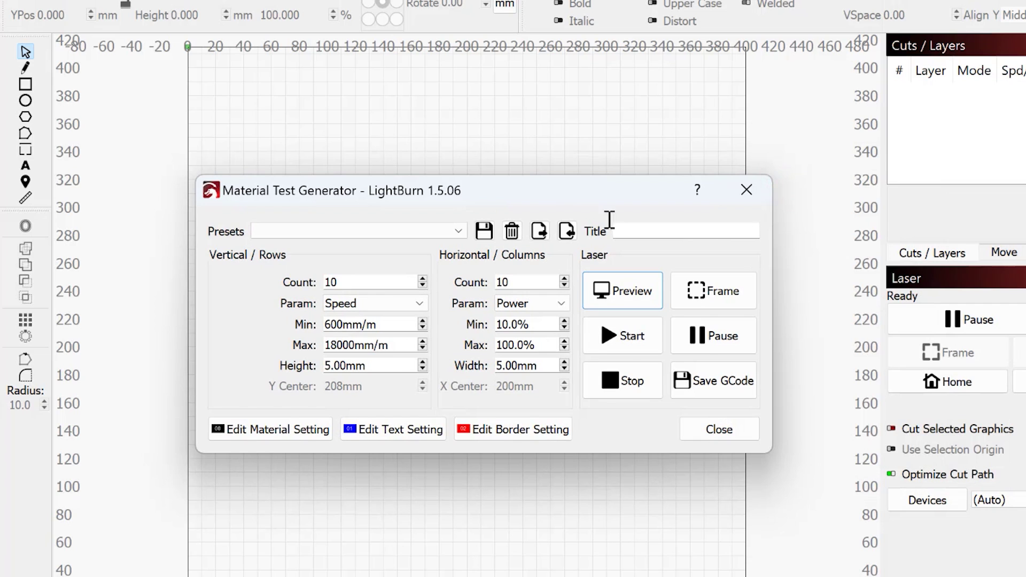
left_click_drag(563, 184, 615, 207)
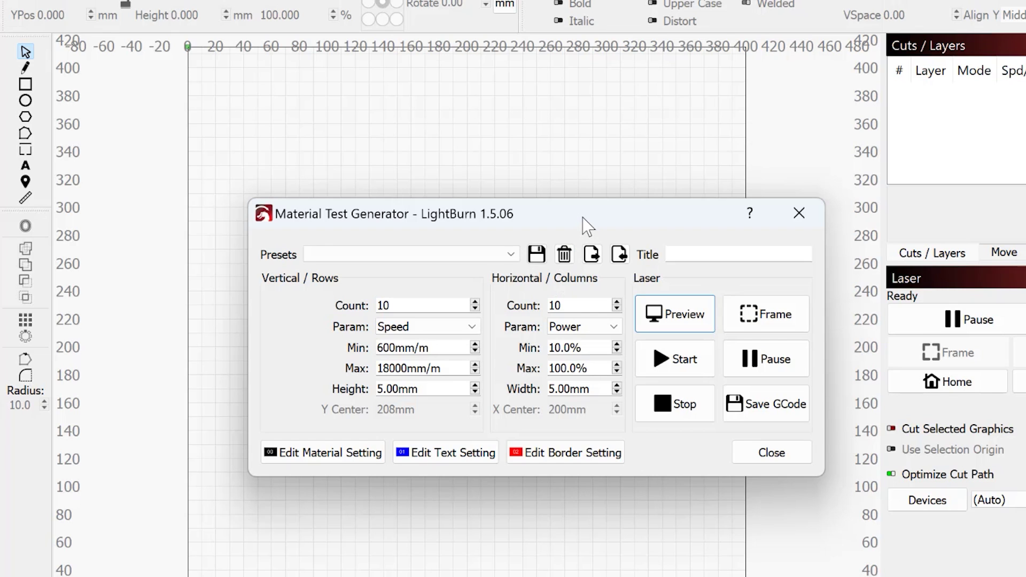
left_click(339, 321)
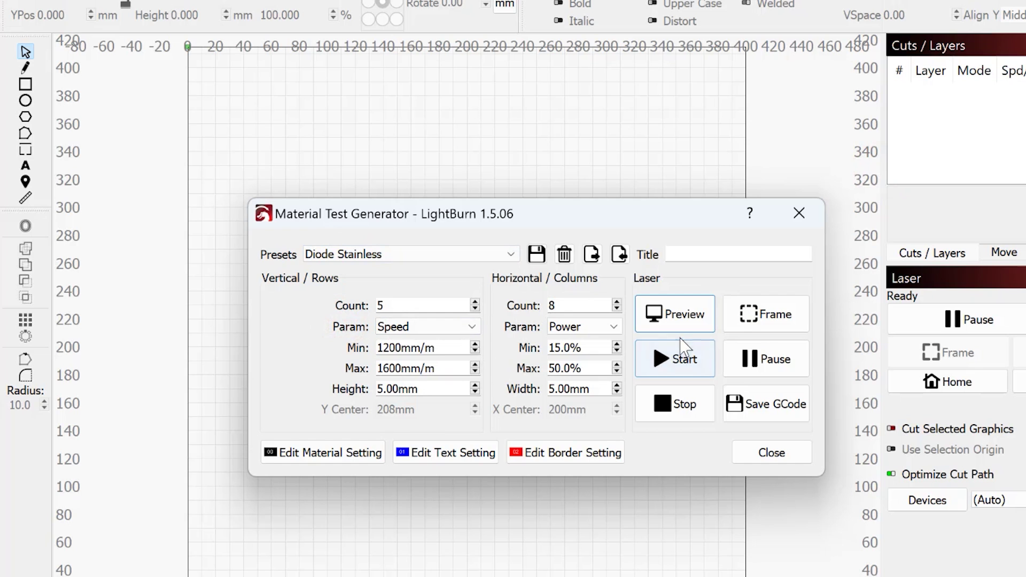
left_click(683, 312)
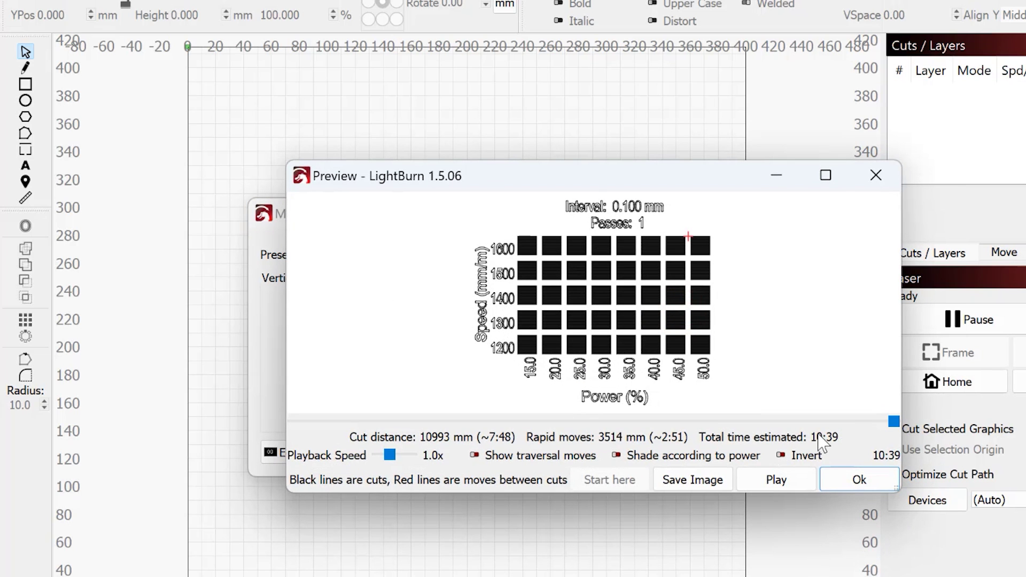
left_click(849, 478)
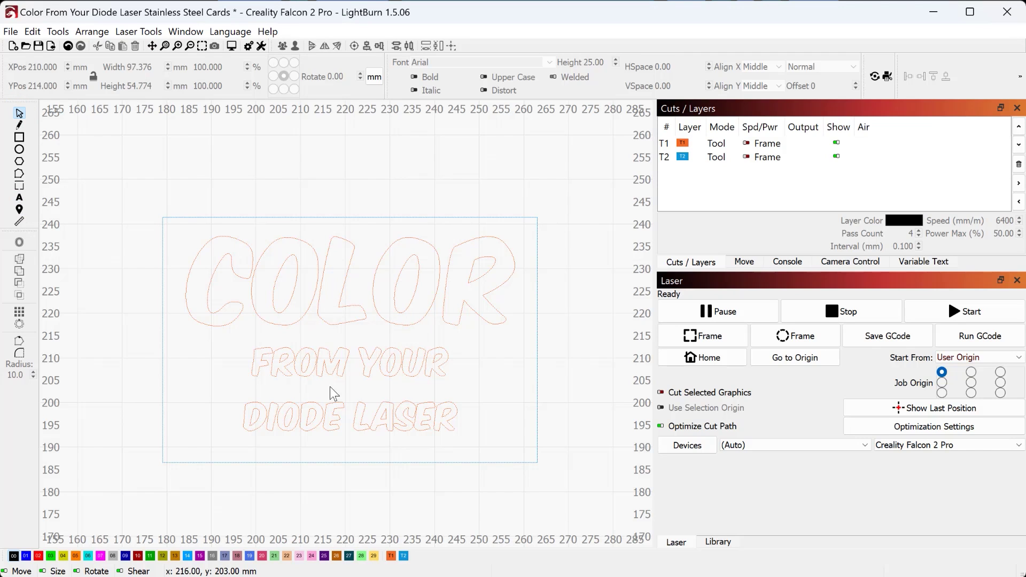
Try moving the lettering onto layer C01 and inspect its cut settings without changing them
left_click(435, 301)
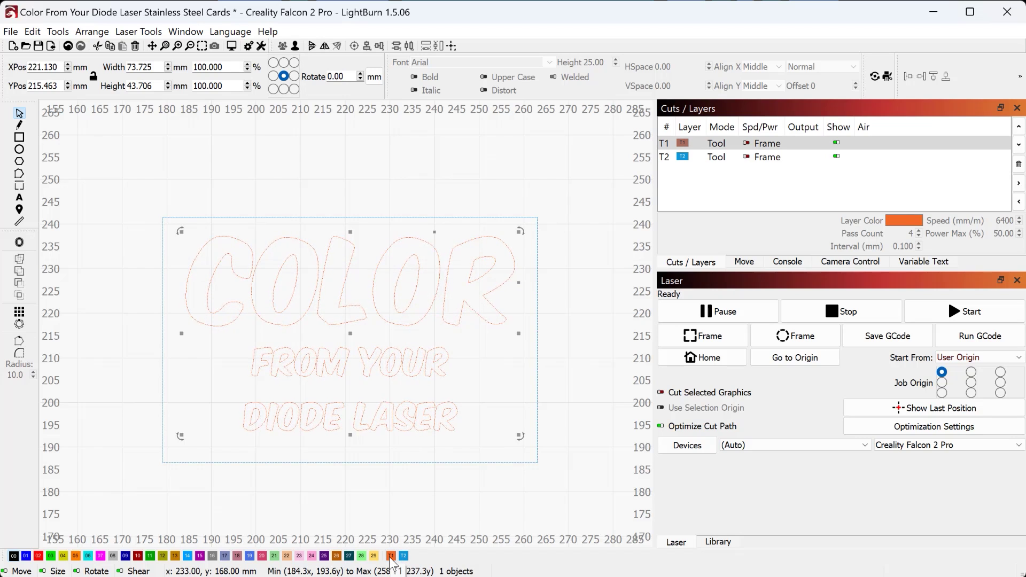
left_click(585, 266)
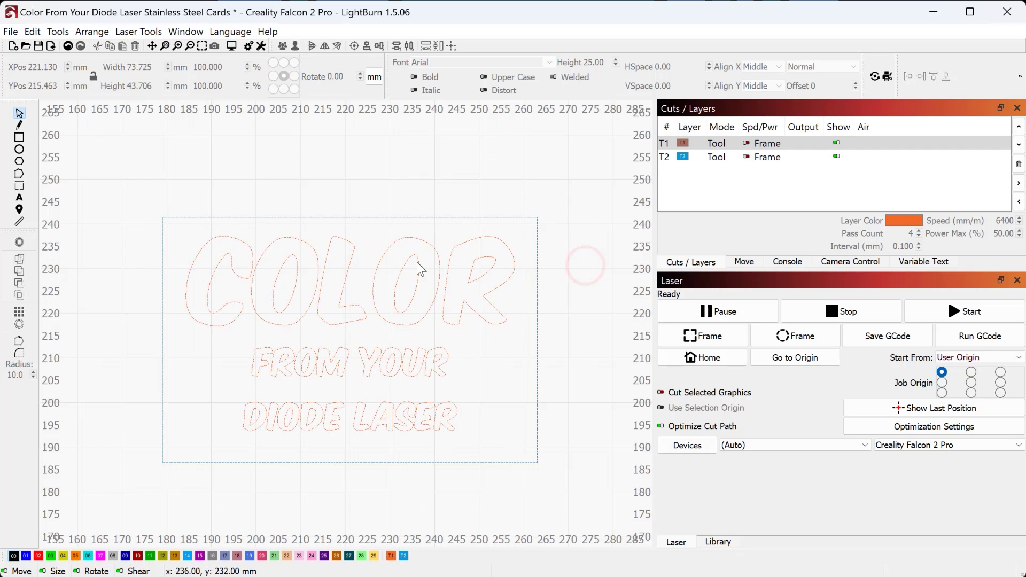
left_click(349, 263)
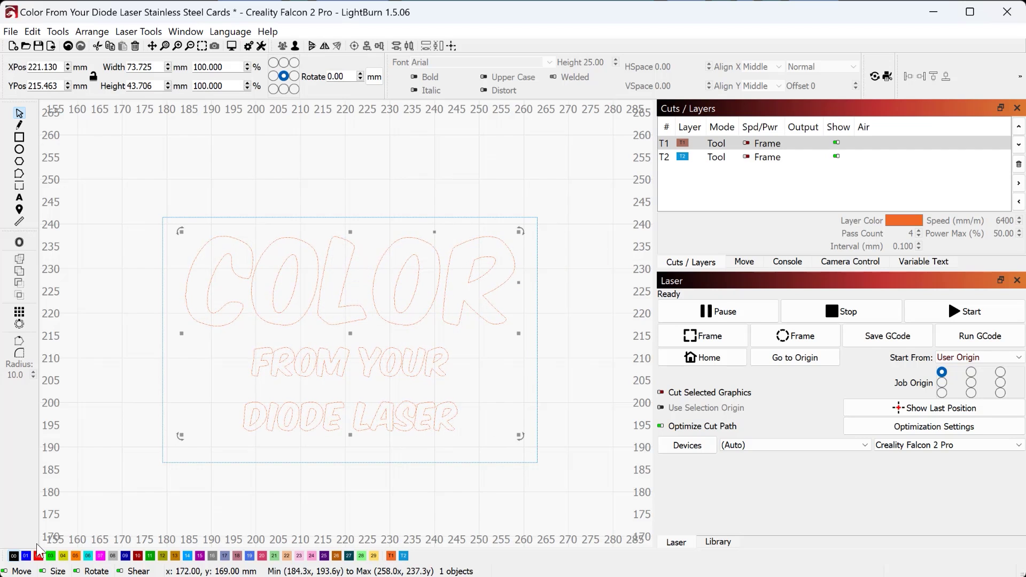
left_click(25, 555)
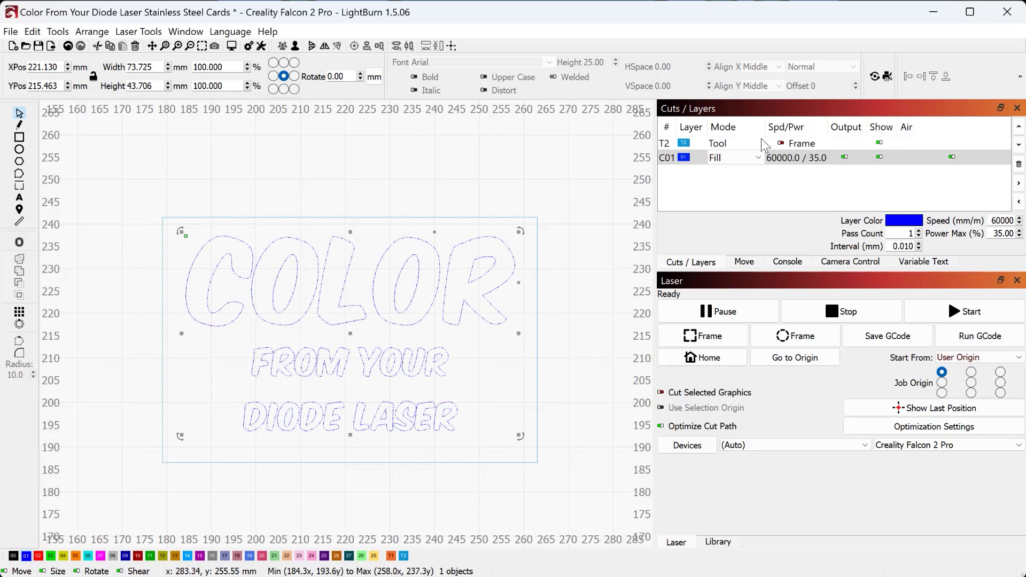
left_click(775, 161)
double_click(800, 158)
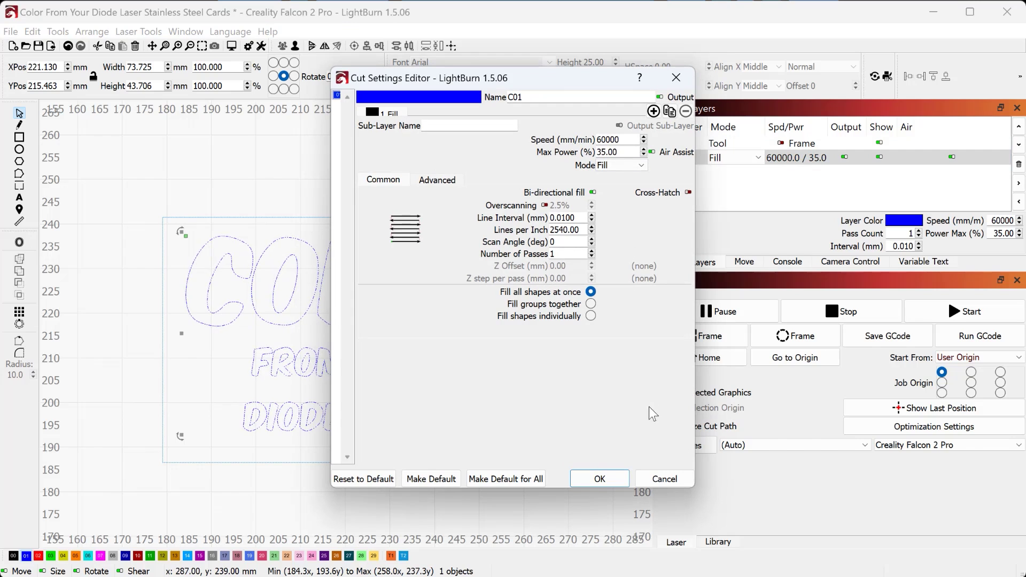
left_click(664, 479)
left_click(571, 257)
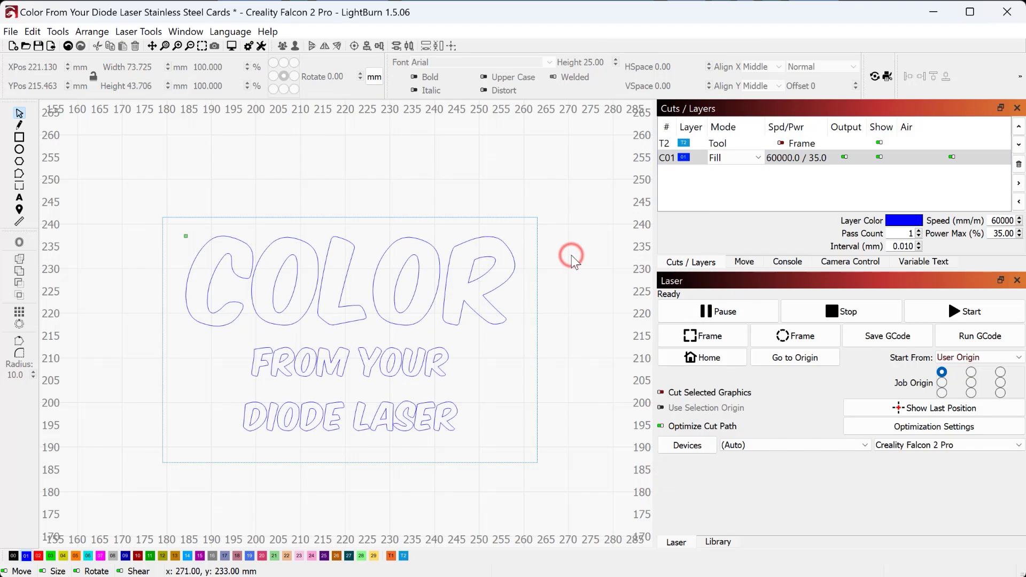
Undo the layer change so the text returns to T1, then paste in the grayscale gradient image
key("ctrl+z")
left_click(545, 292)
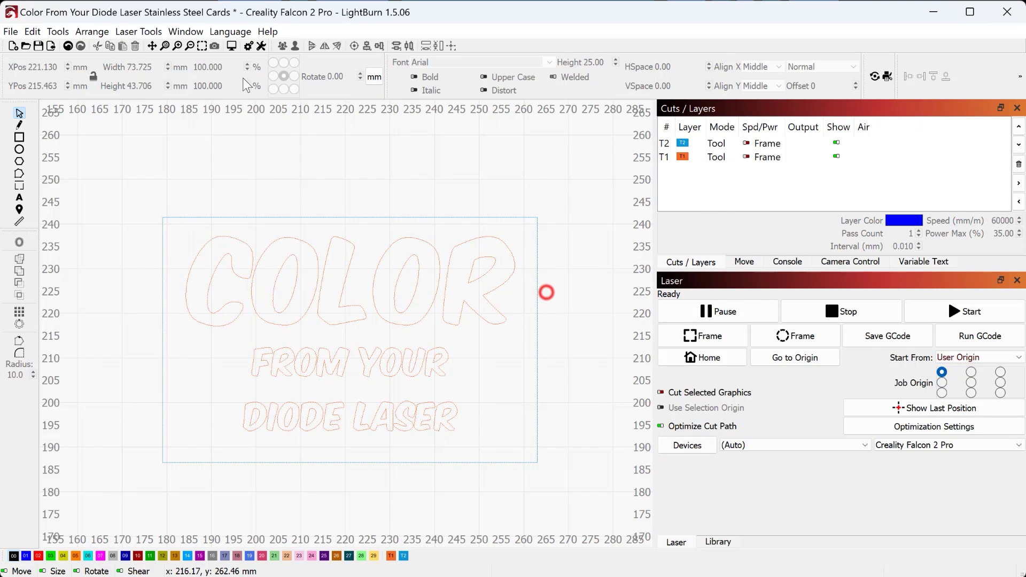
key("ctrl+v")
scroll(472, 328, "down", 3)
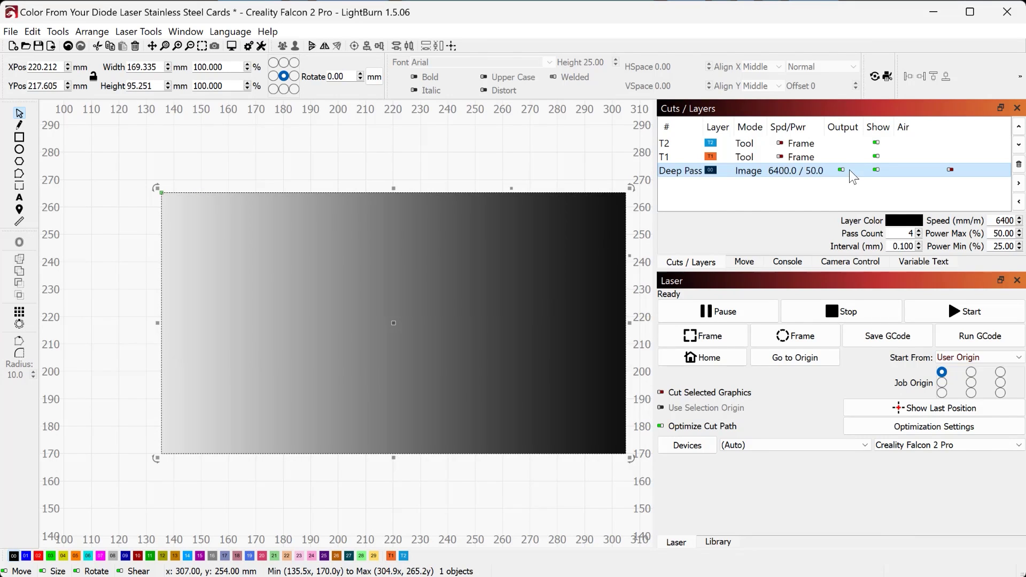
Toggle the Deep Pass layer's visibility, then mask the gradient image with the COLOR FROM YOUR DIODE LASER text
left_click(875, 170)
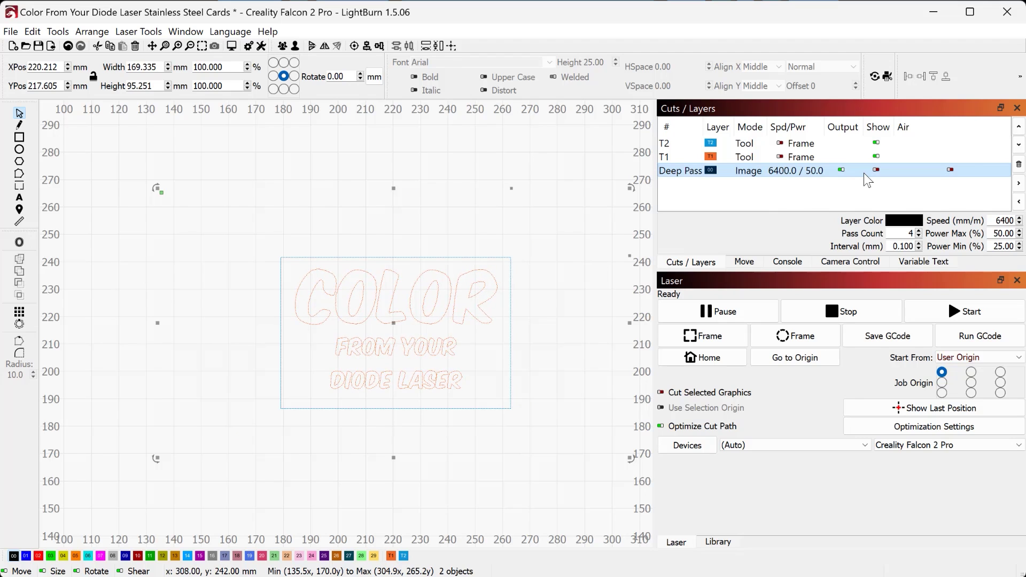
left_click(874, 171)
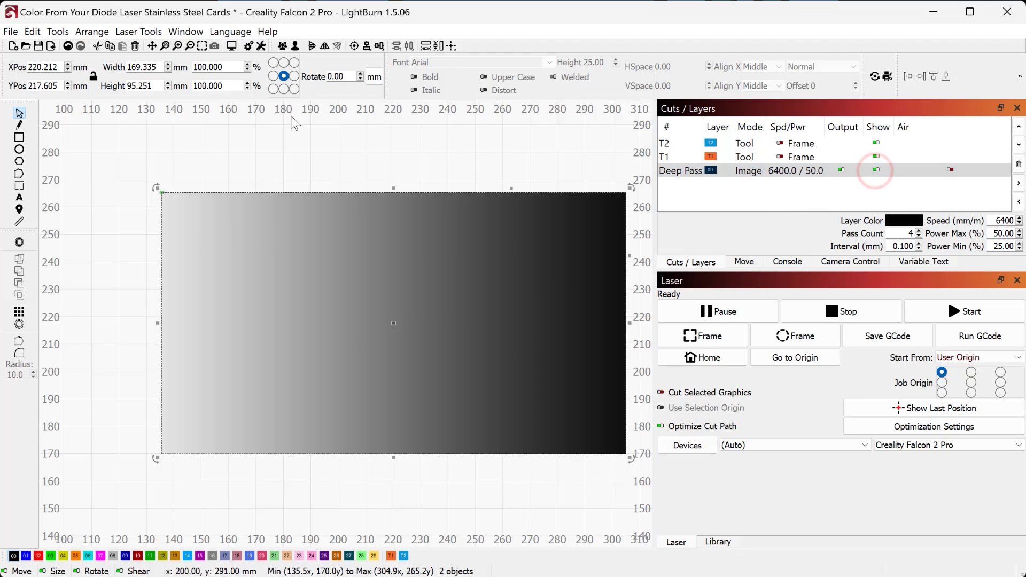
left_click(59, 32)
left_click(126, 374)
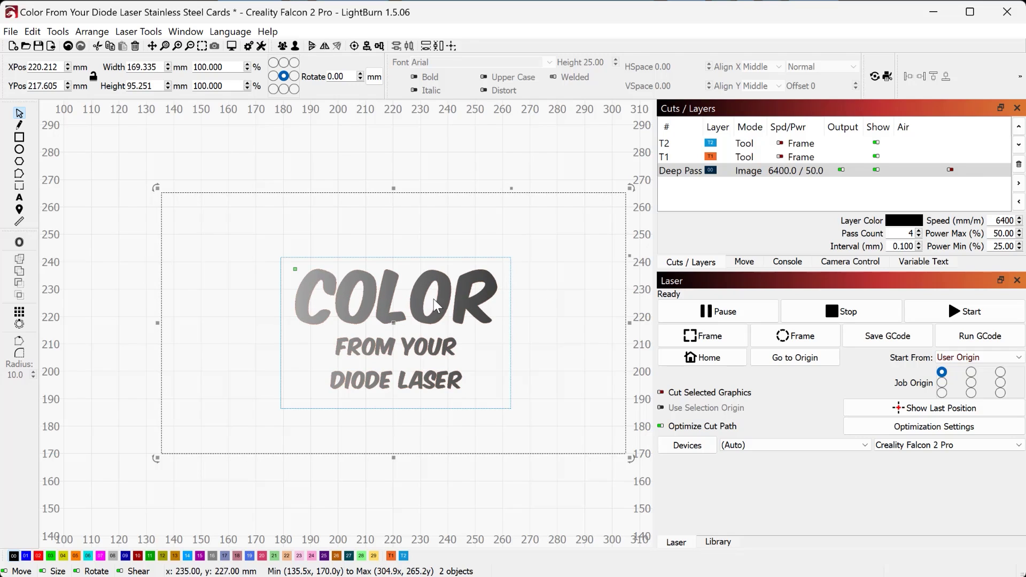
Pull the masked gradient's left and right edges in to about 91.8 × 86.6 mm
left_click(290, 151)
left_click(304, 290)
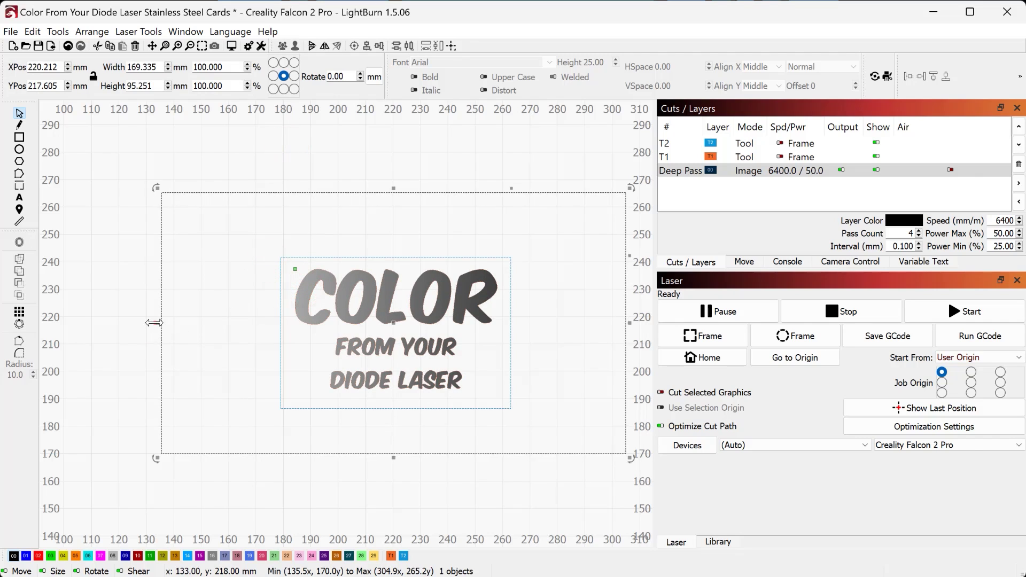
left_click_drag(154, 323, 267, 318)
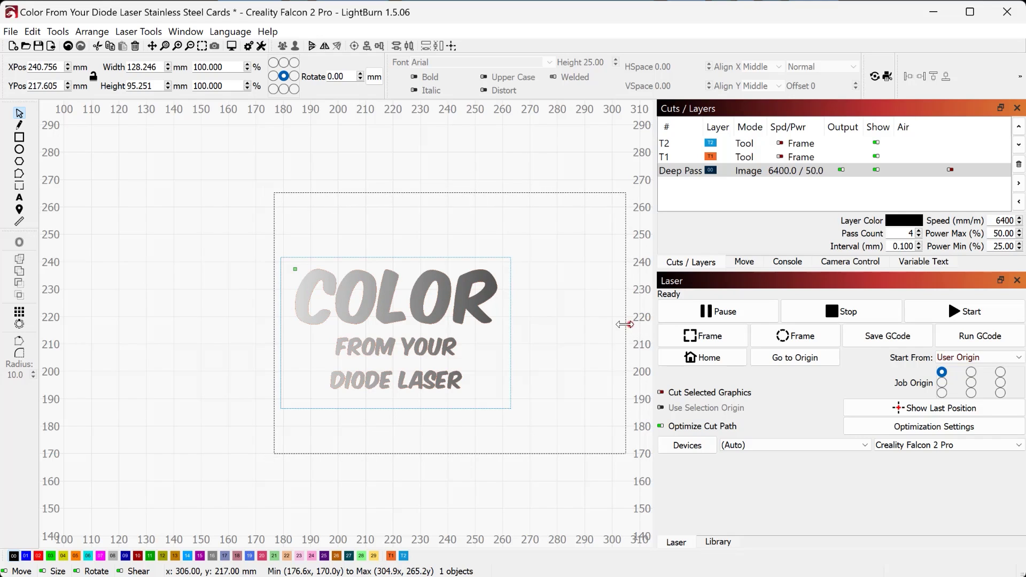
left_click_drag(625, 324, 529, 325)
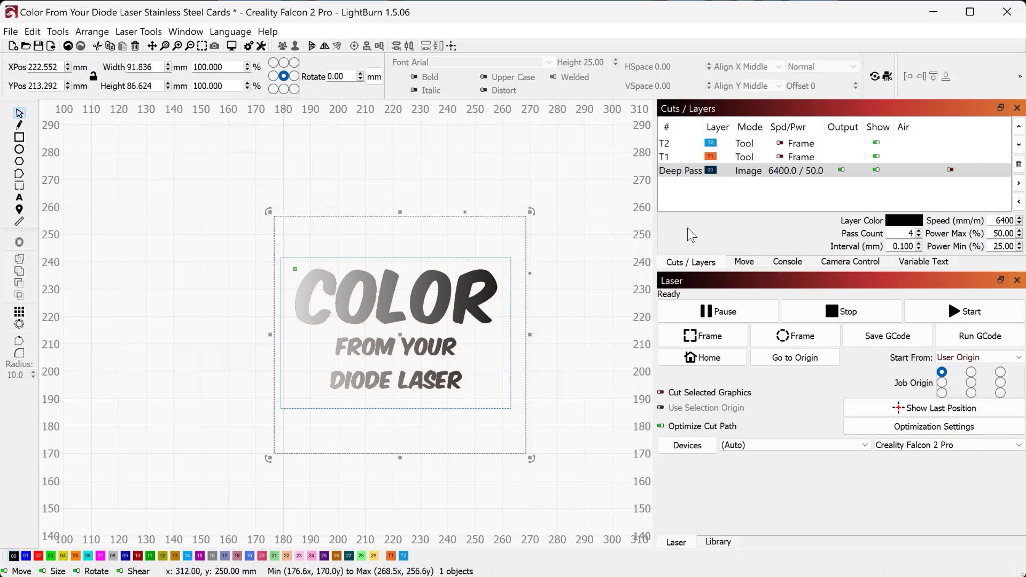
double_click(765, 174)
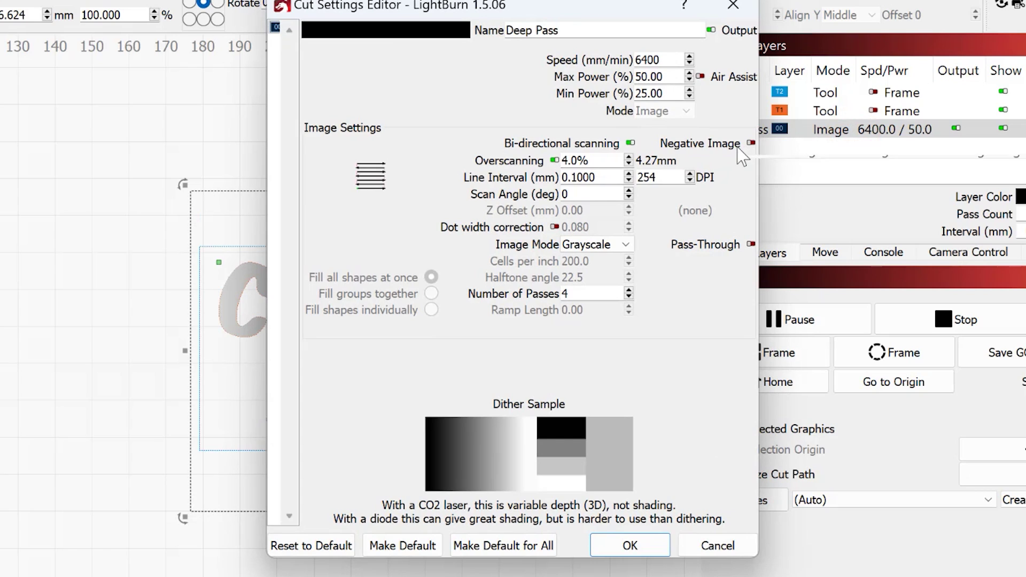
left_click(665, 60)
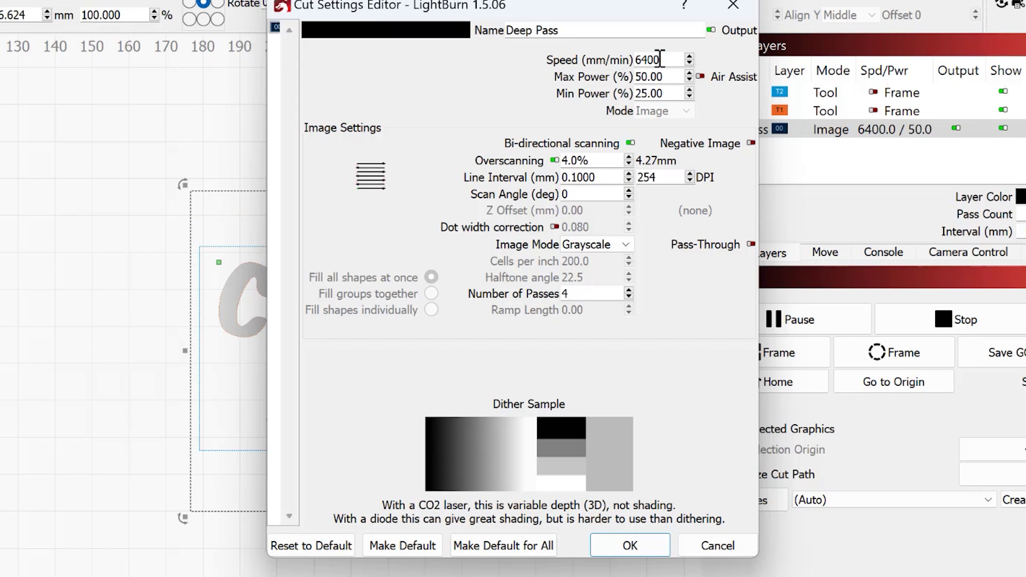
left_click(578, 293)
double_click(569, 293)
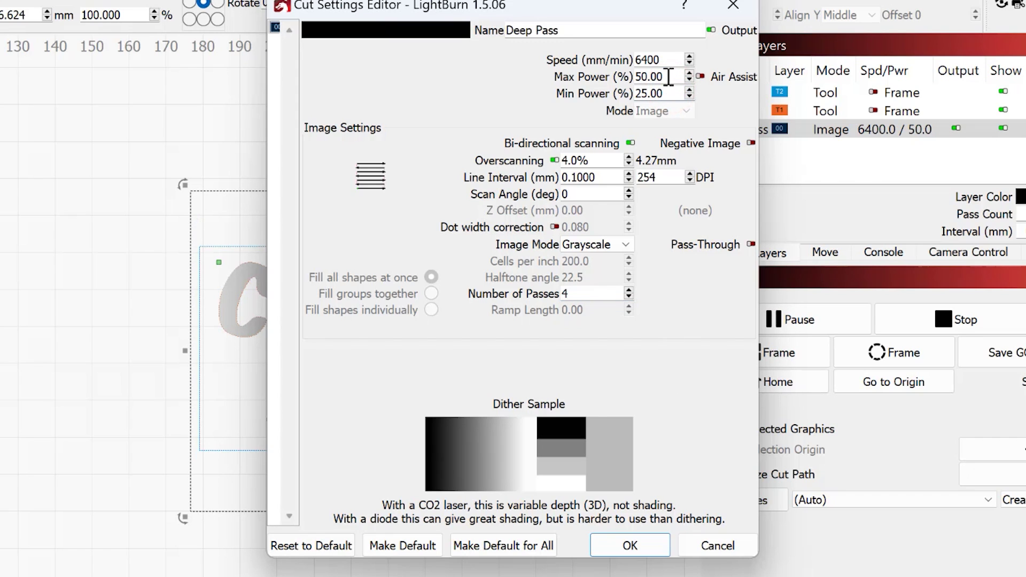
left_click(669, 94)
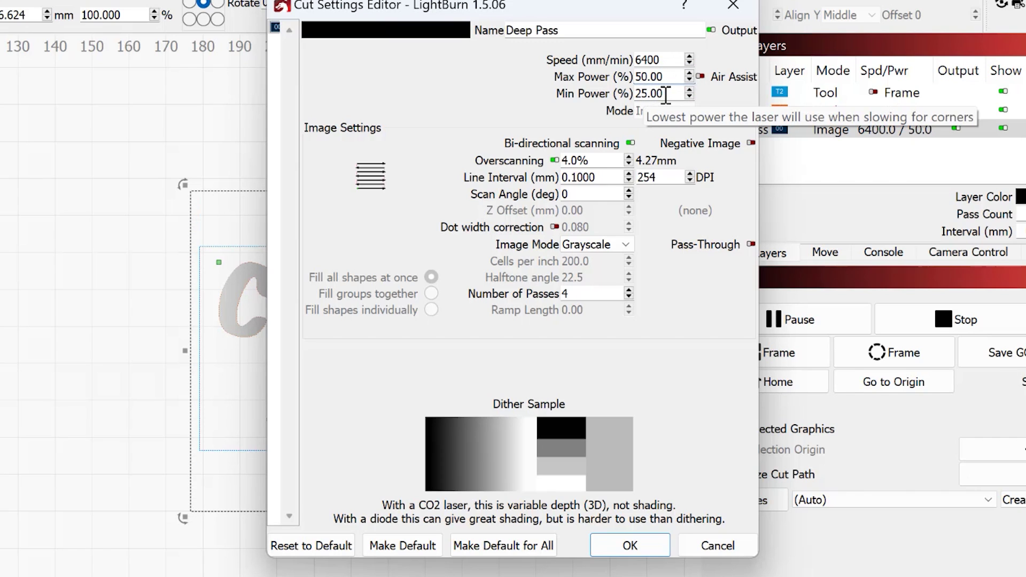
left_click(665, 95)
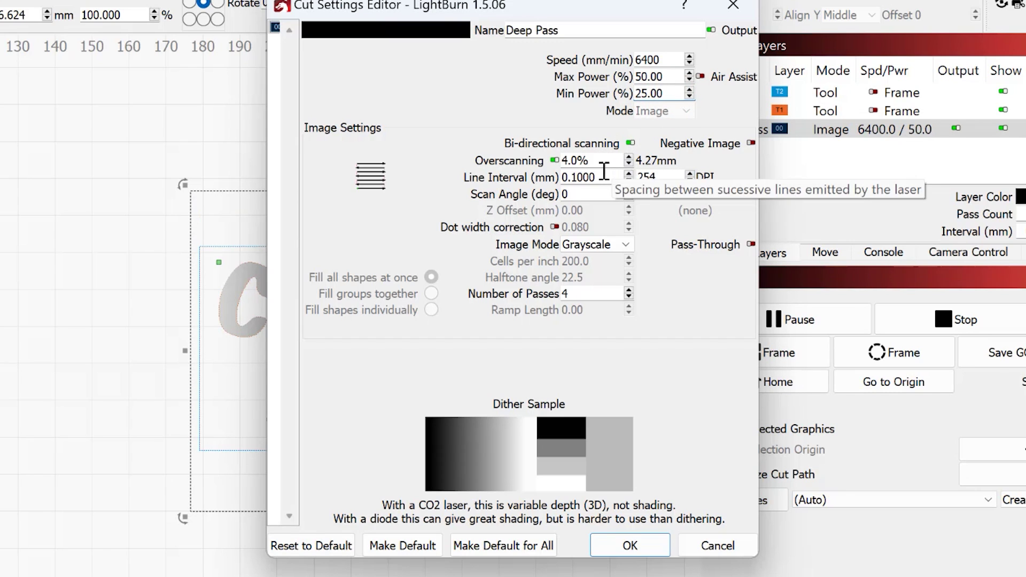
left_click(623, 245)
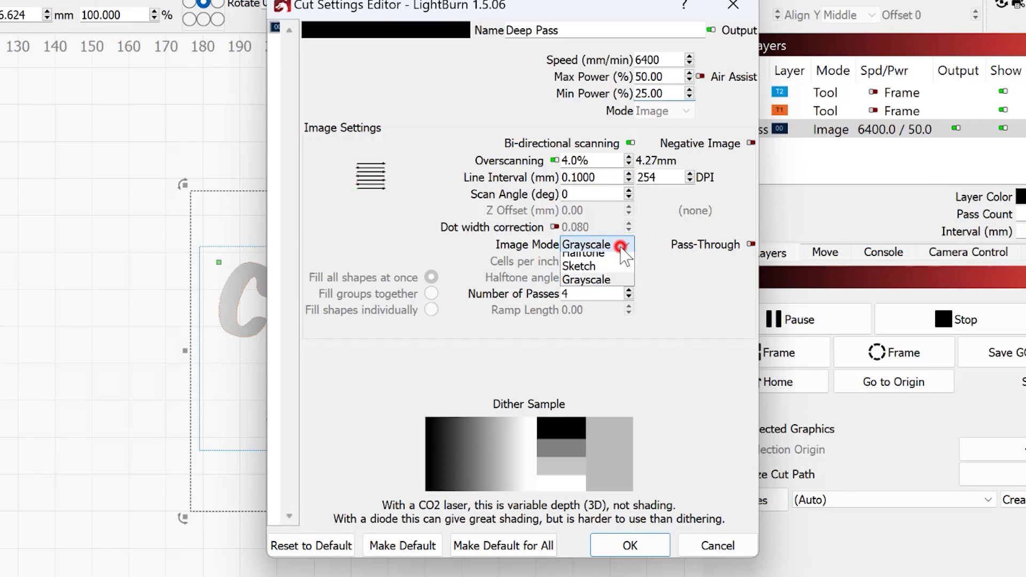
left_click(622, 245)
left_click(627, 550)
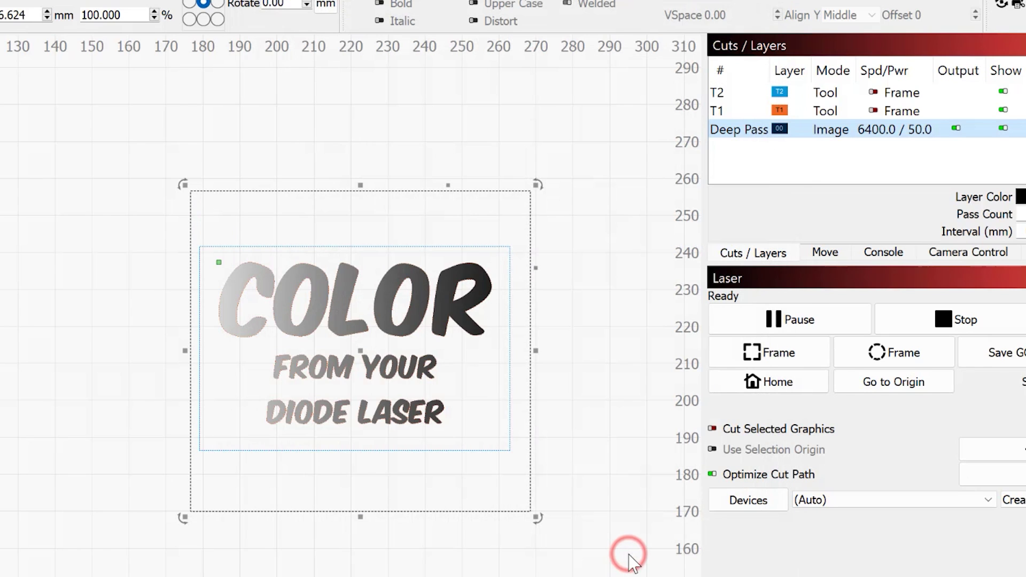